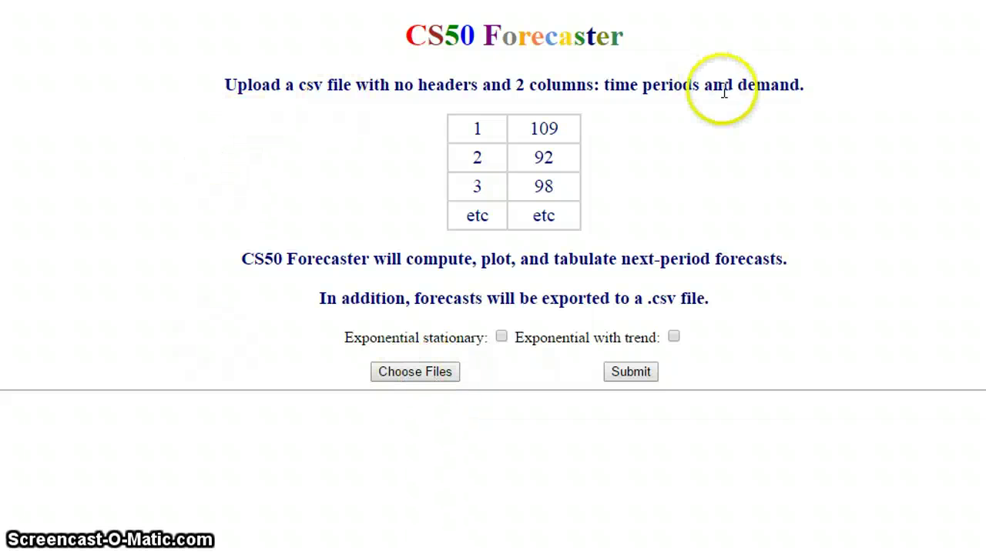
# Upload demand3 and generate its chart with Actual, Naive, MA2, MA4 and Cumulative series.
pyautogui.click(410, 370)
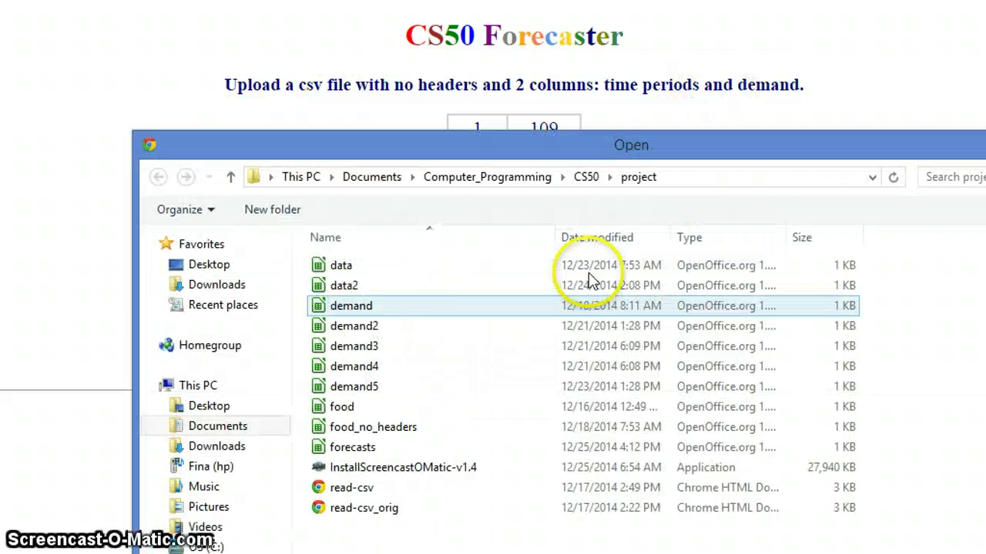
pyautogui.doubleClick(377, 346)
pyautogui.click(623, 373)
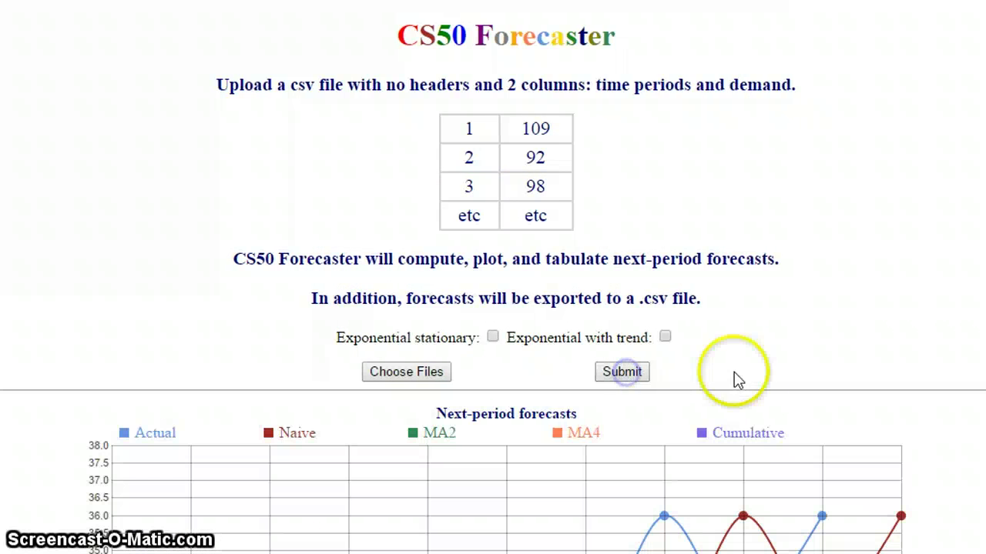
pyautogui.scroll(-5, 759, 362)
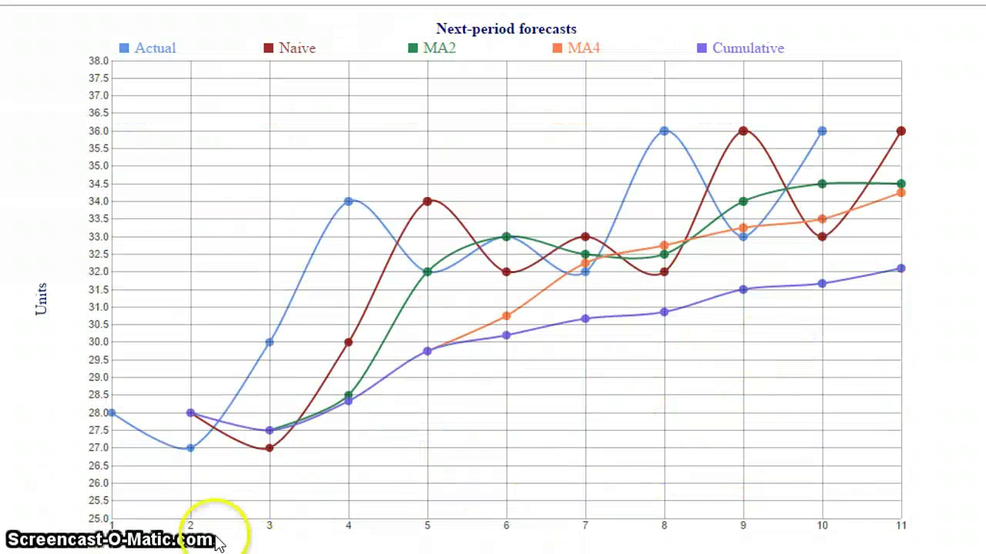
pyautogui.scroll(-1, 493, 277)
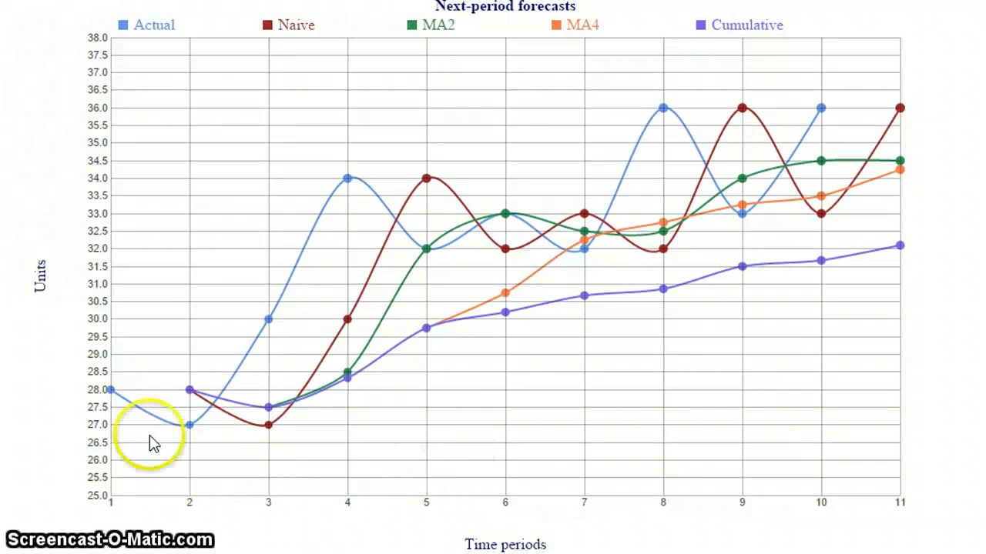
pyautogui.scroll(-3, 143, 431)
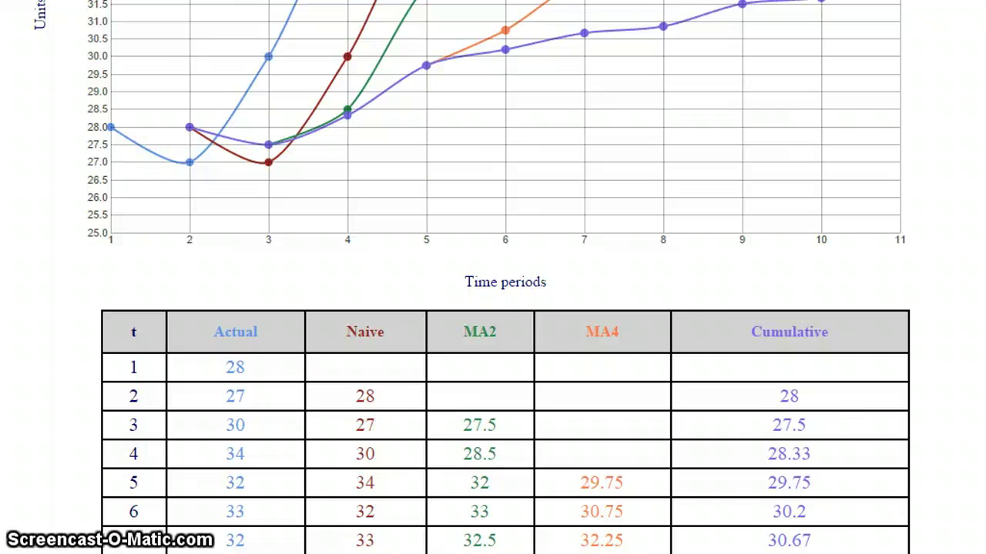
pyautogui.scroll(-2, 27, 543)
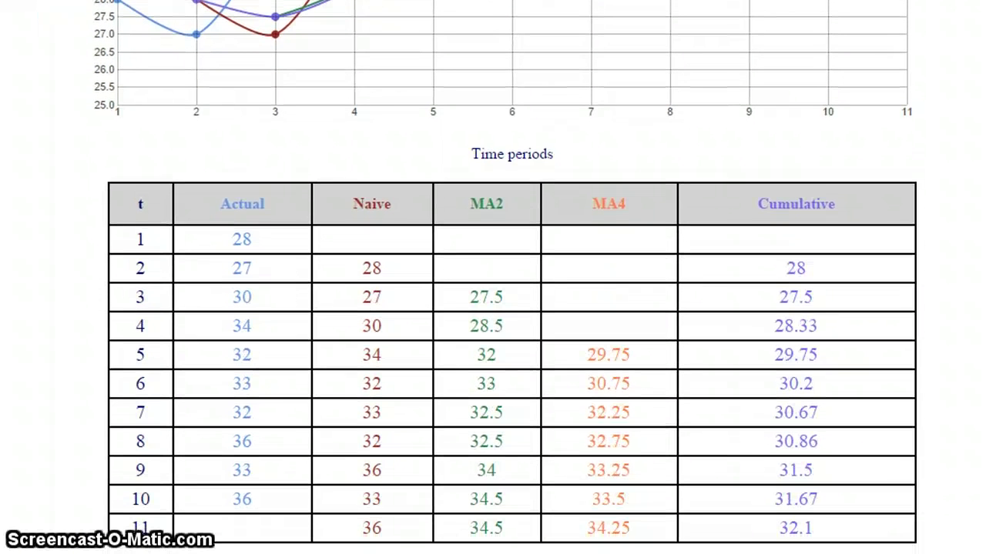
pyautogui.scroll(-1, 504, 277)
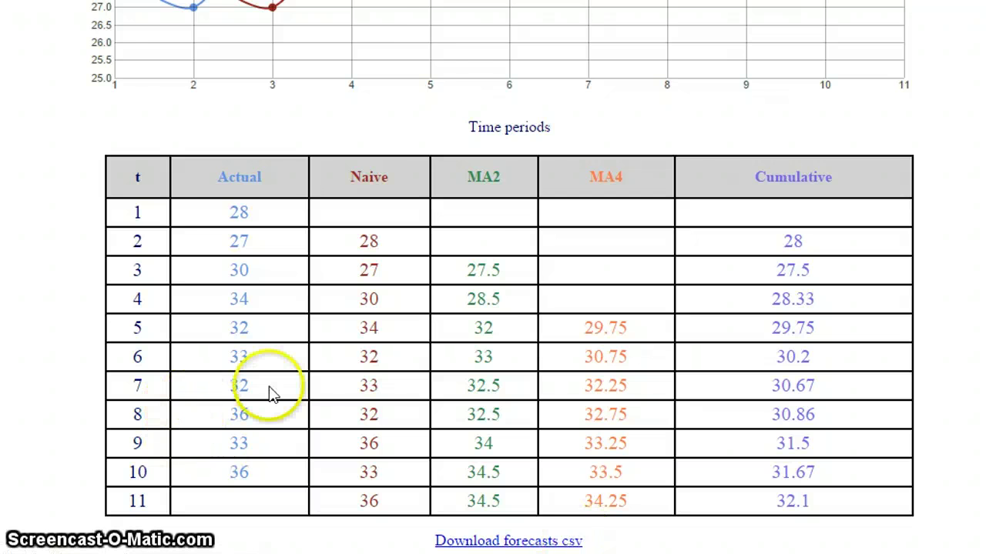
pyautogui.scroll(5, 269, 392)
pyautogui.scroll(1, 272, 392)
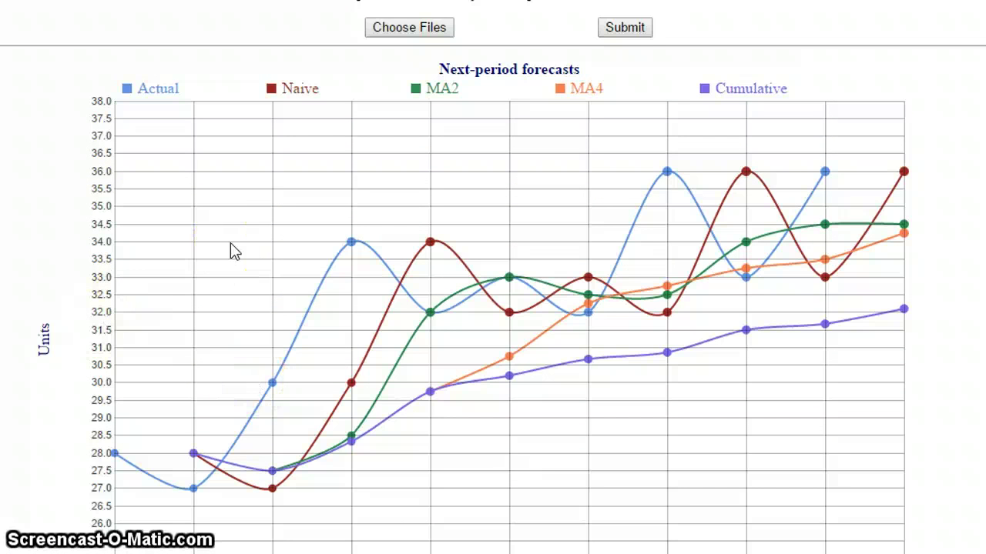
pyautogui.scroll(-1, 235, 252)
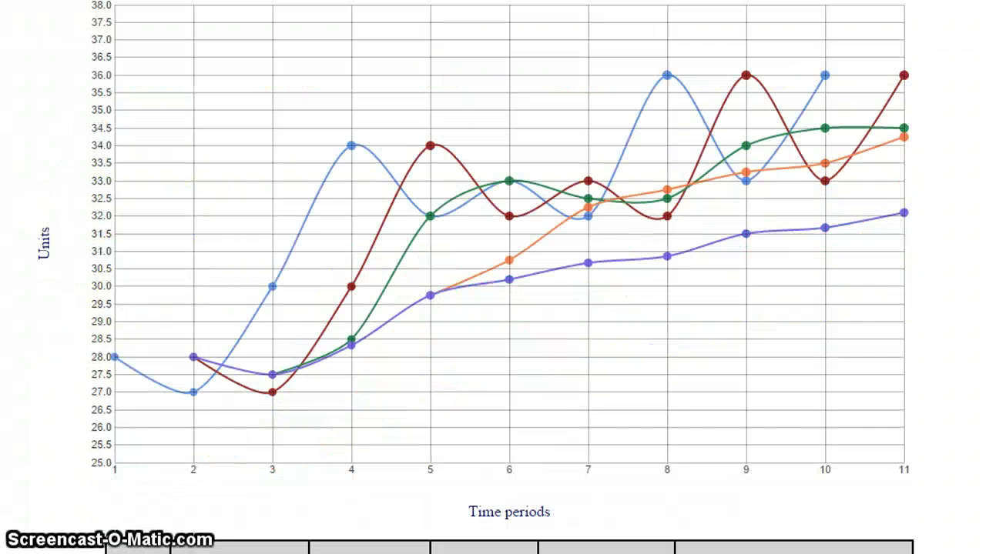
pyautogui.scroll(1, 281, 233)
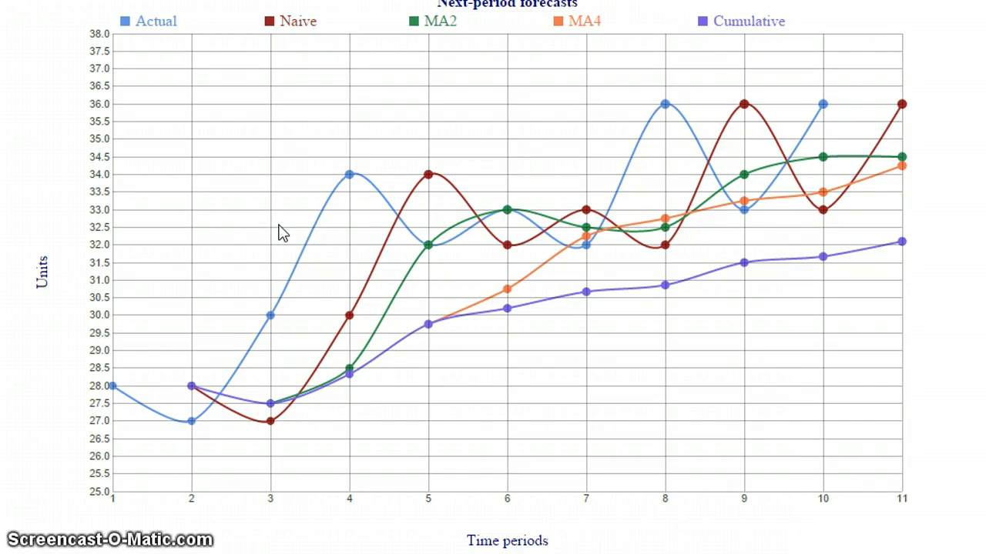
# Select two chart points, then move to the Interactive Data Visualization for the Web page.
pyautogui.click(339, 203)
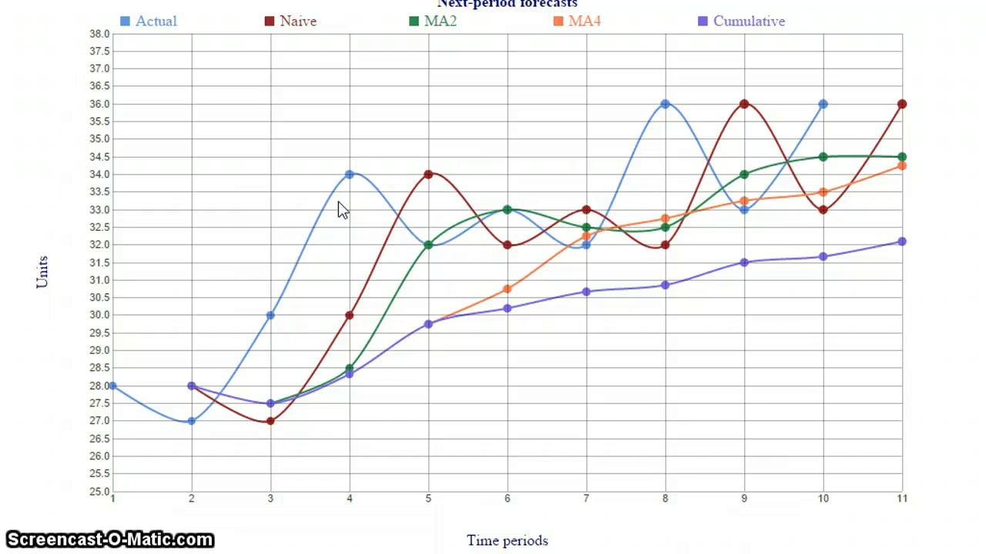
pyautogui.click(341, 179)
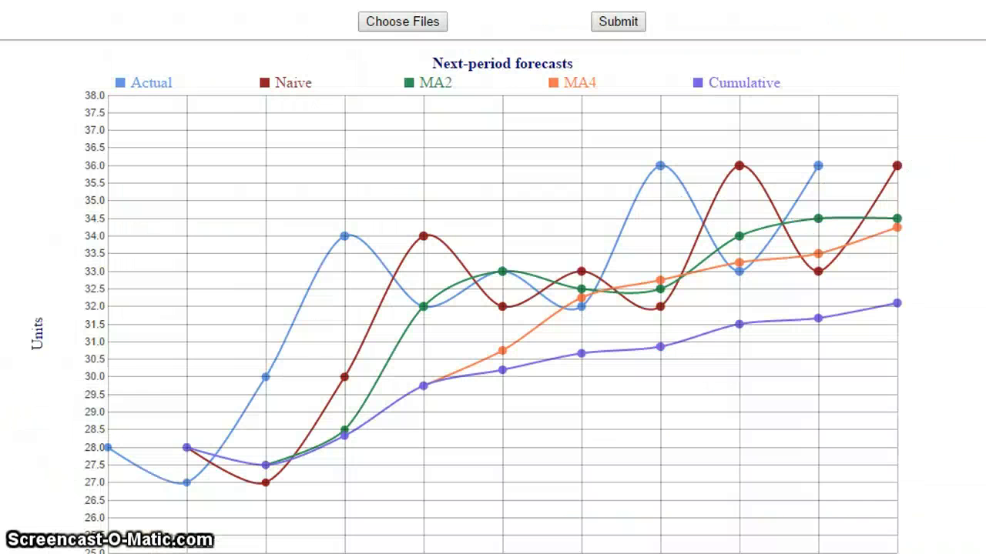
pyautogui.scroll(-5, 492, 308)
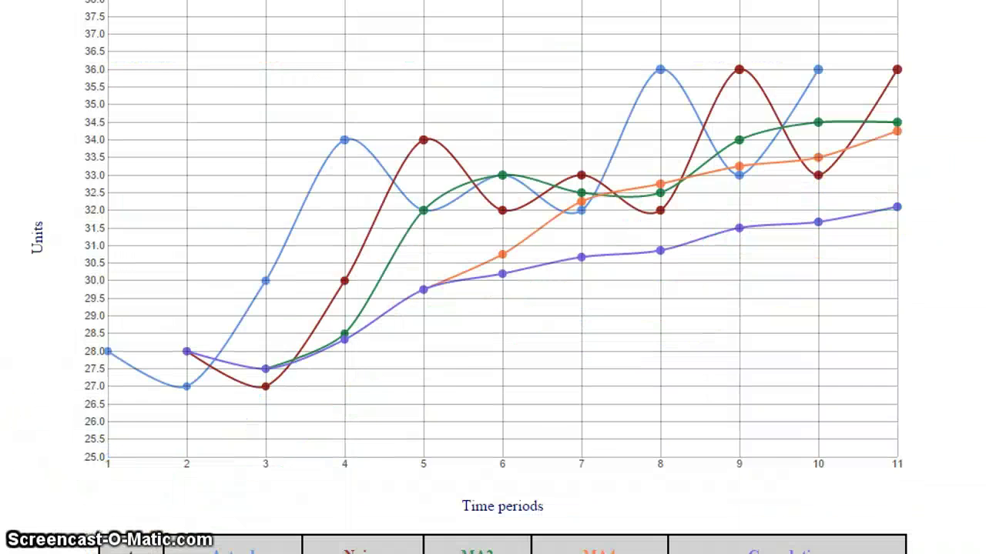
pyautogui.scroll(-2, 180, 193)
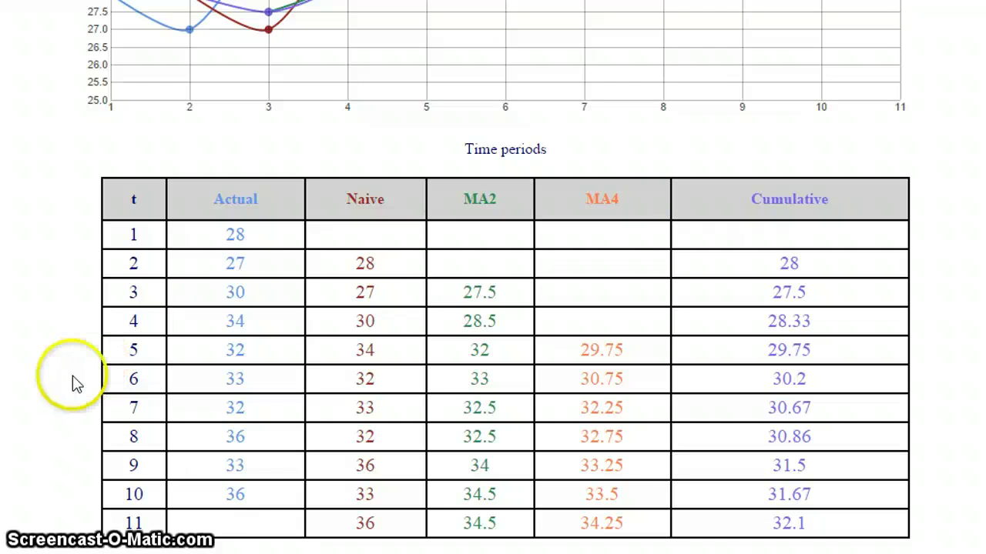
pyautogui.scroll(10, 65, 396)
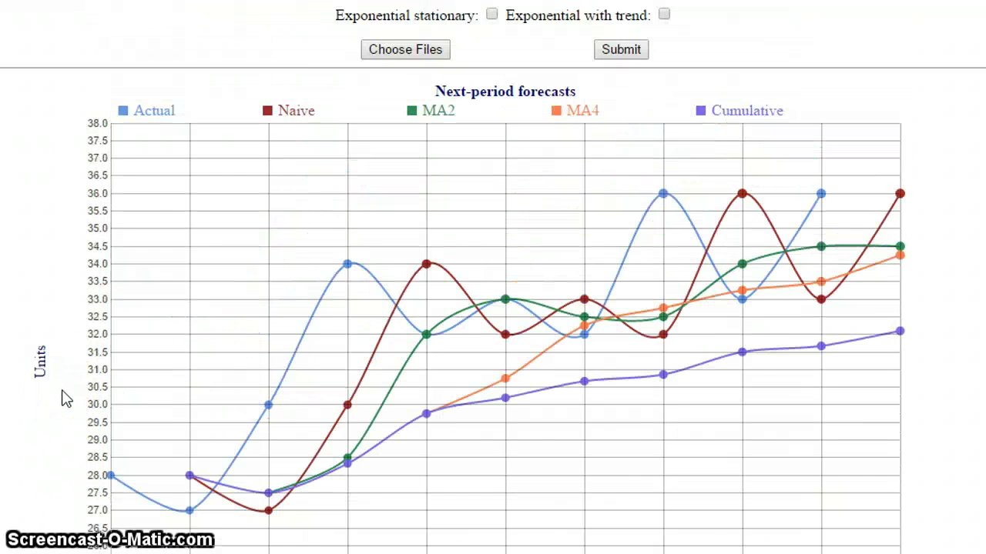
pyautogui.scroll(1, 65, 396)
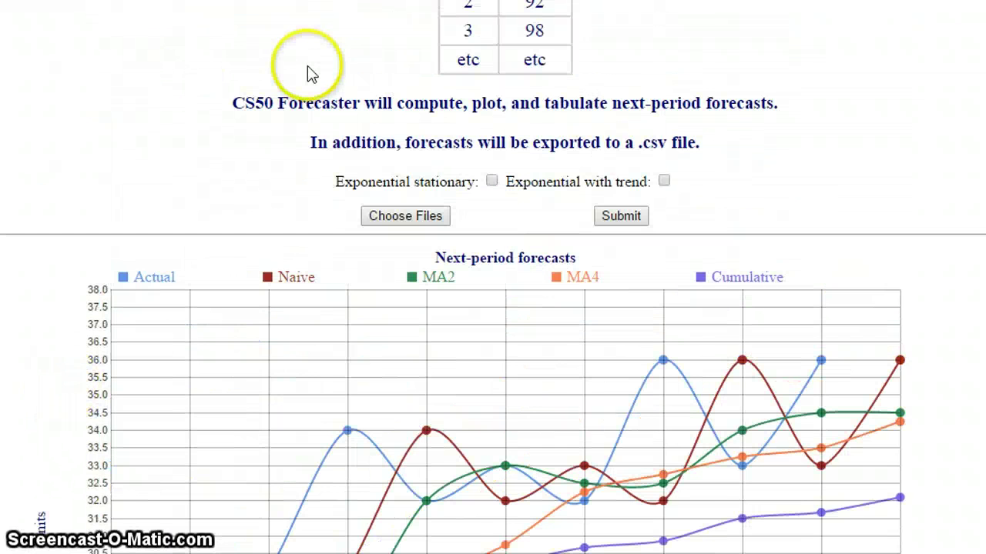
pyautogui.click(492, 181)
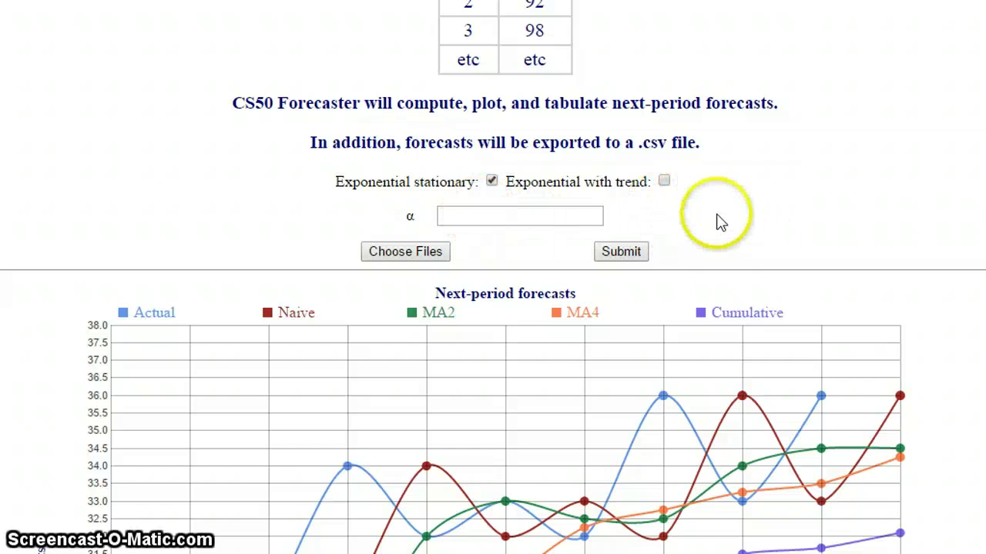
pyautogui.click(664, 182)
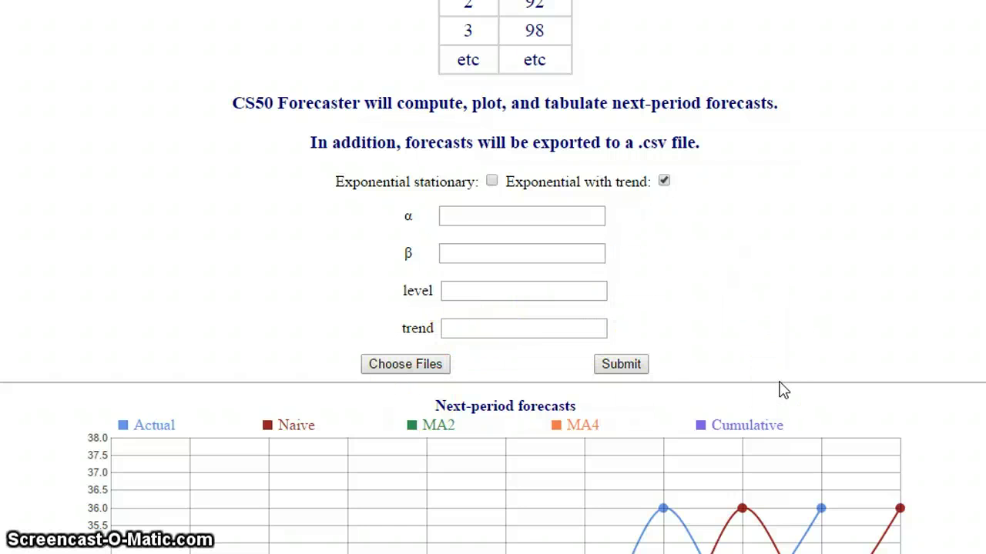
pyautogui.click(664, 184)
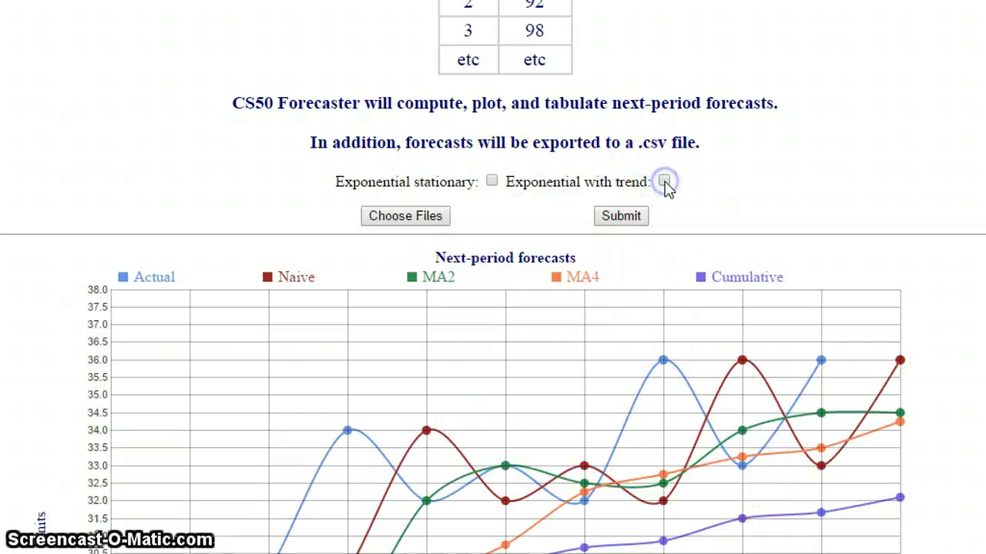
pyautogui.click(492, 183)
pyautogui.click(492, 183)
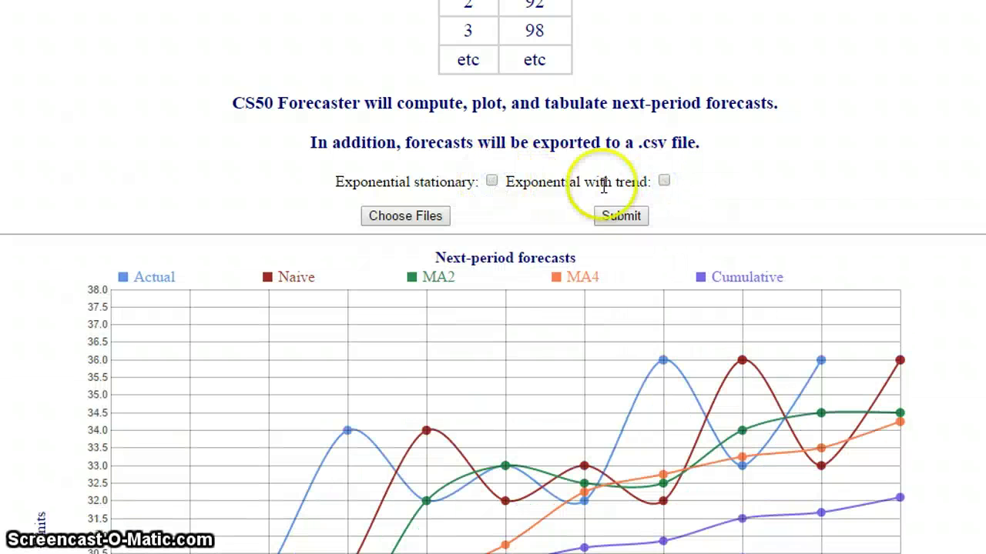
pyautogui.click(664, 183)
pyautogui.click(664, 183)
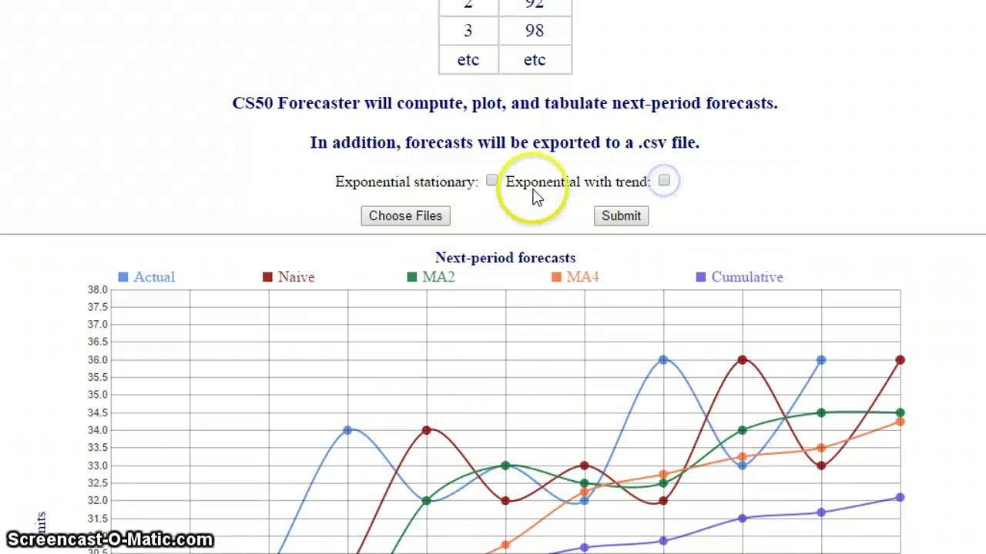
pyautogui.click(492, 183)
pyautogui.click(492, 183)
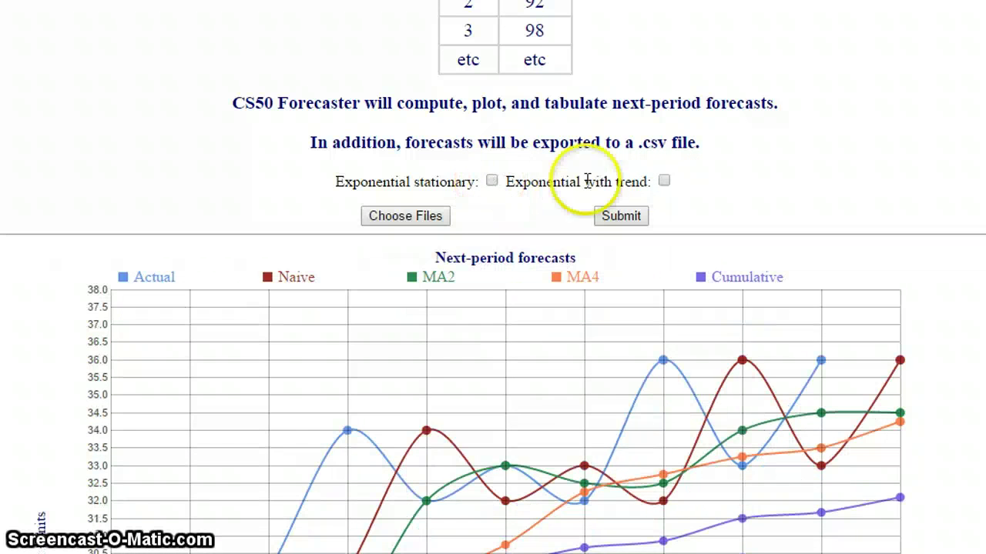
pyautogui.click(664, 182)
pyautogui.click(492, 182)
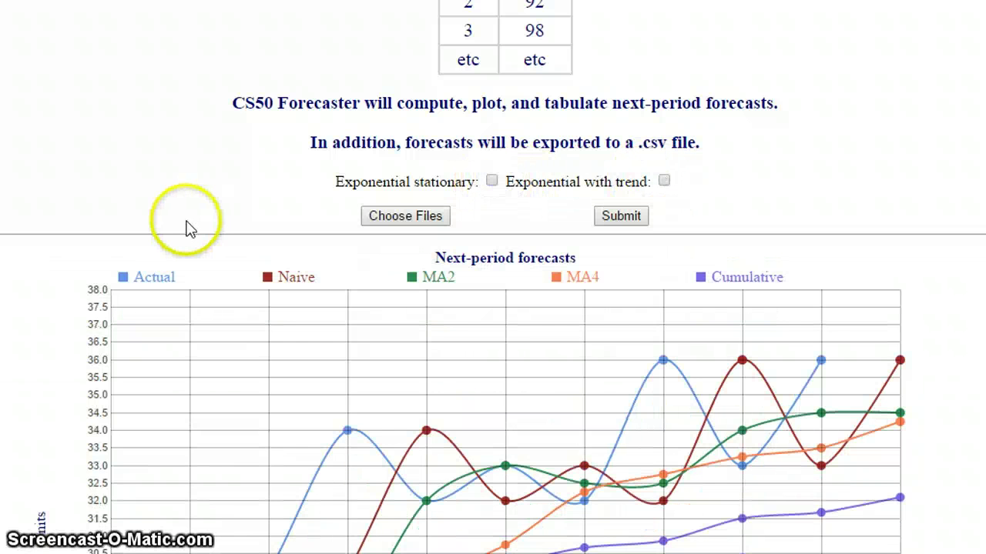
# Review the forecast table (Actual 28–36, Cumulative 28–32.1), then return to the page top.
pyautogui.scroll(-3, 115, 235)
pyautogui.scroll(-1, 115, 233)
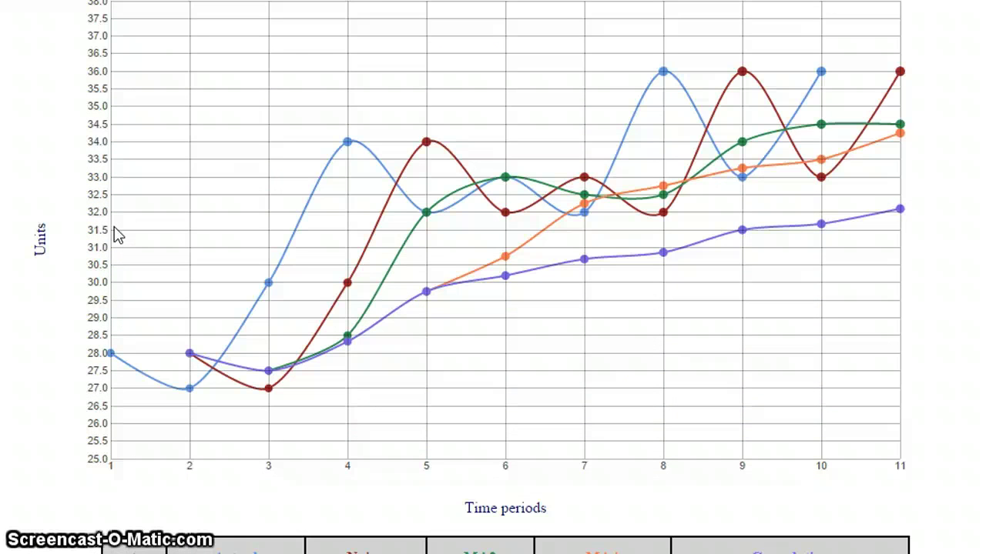
pyautogui.scroll(1, 116, 232)
pyautogui.scroll(-7, 112, 262)
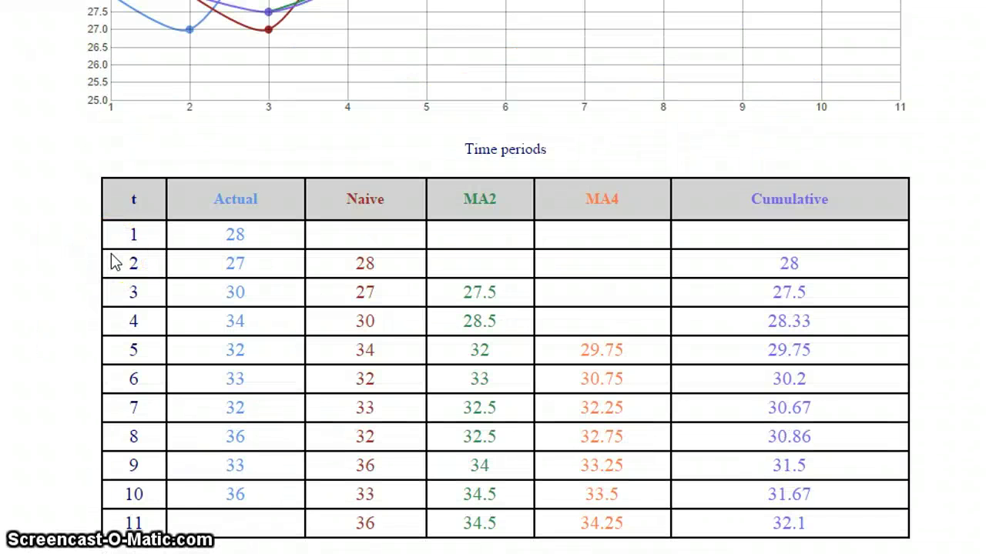
pyautogui.click(77, 319)
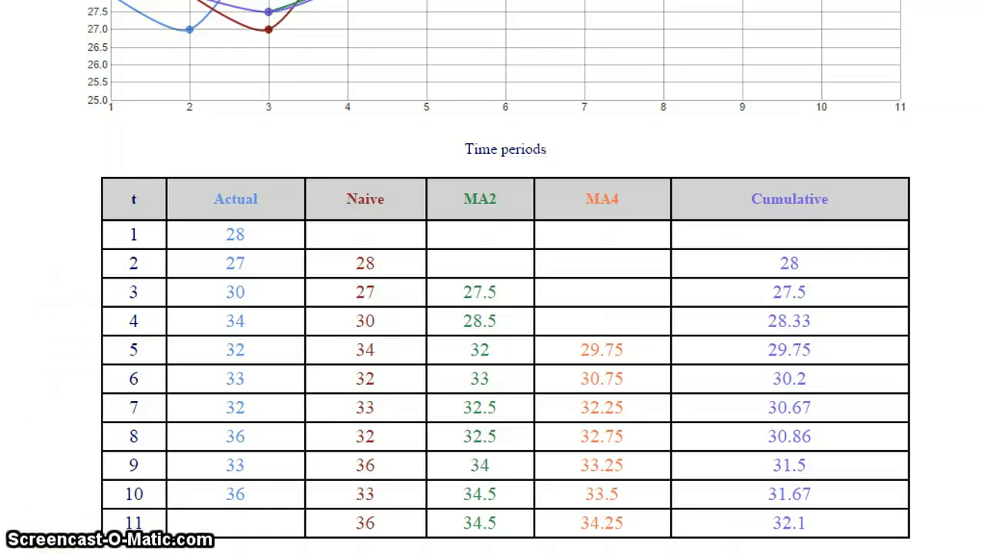
pyautogui.scroll(10, 301, 315)
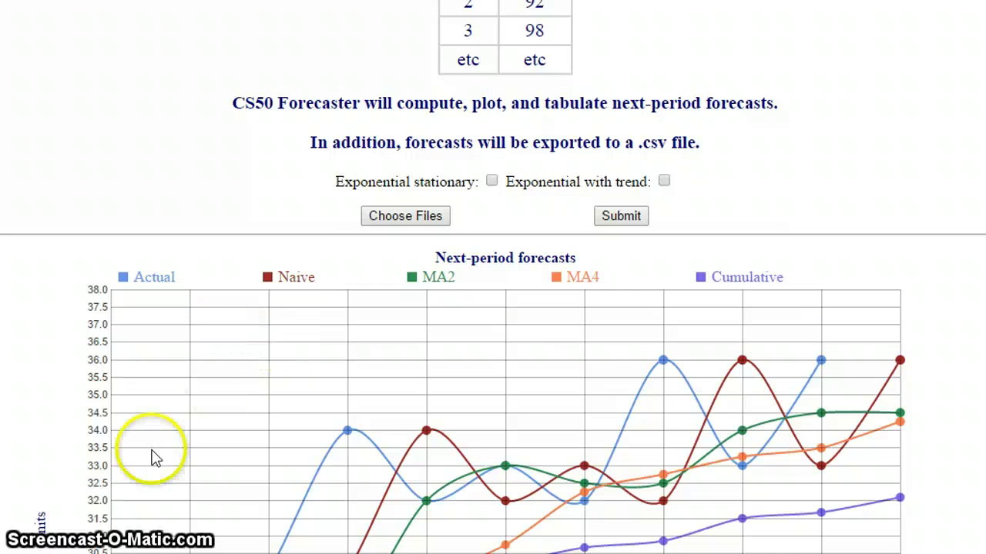
pyautogui.scroll(2, 227, 505)
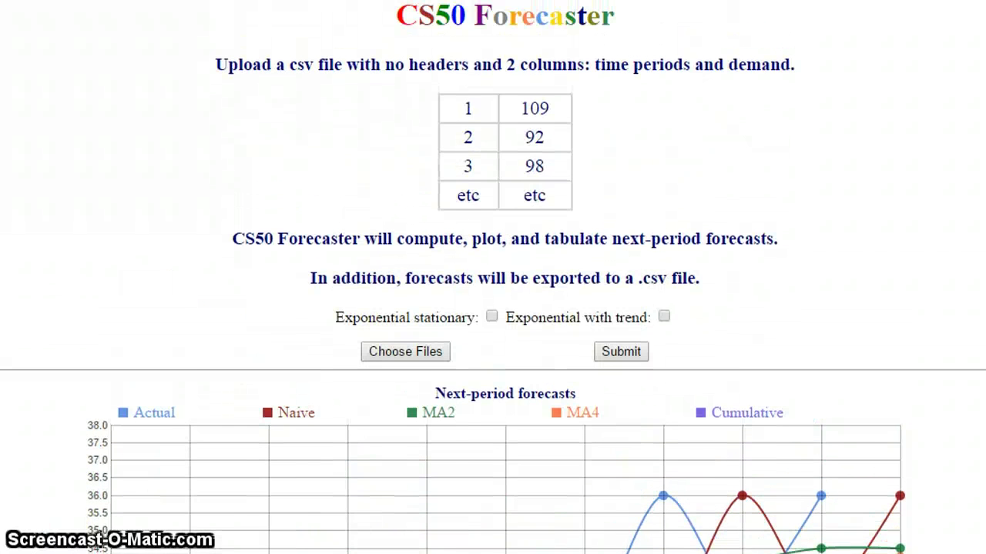